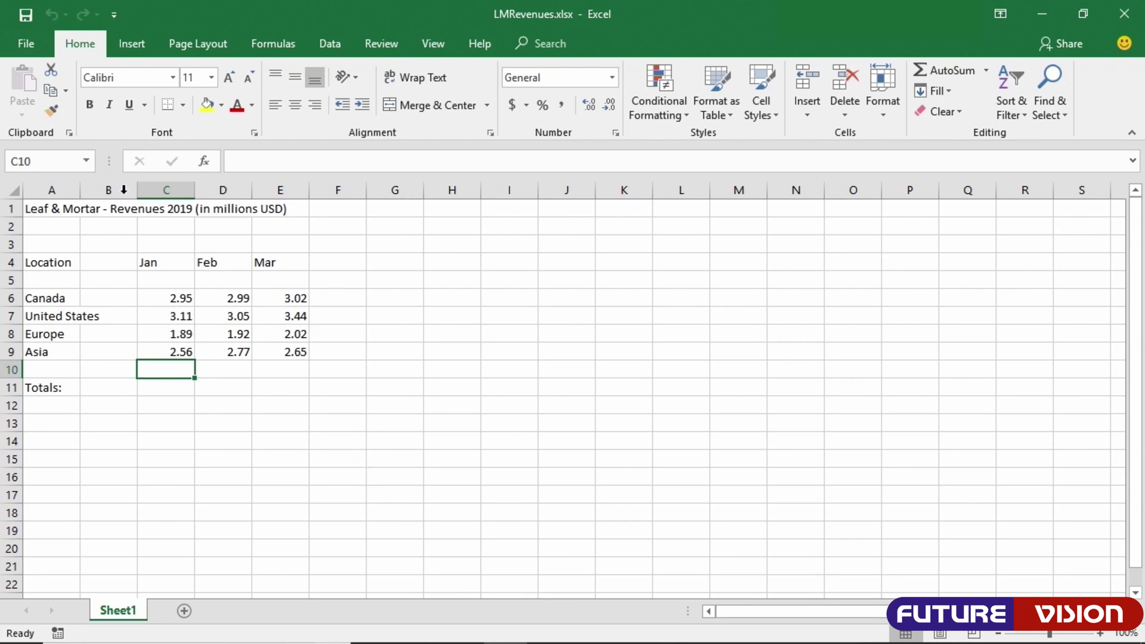
Step: Open the workbook LMRevenues0104.xlsx from the Chapter1 folder inside Exercise Files on the desktop
click(27, 44)
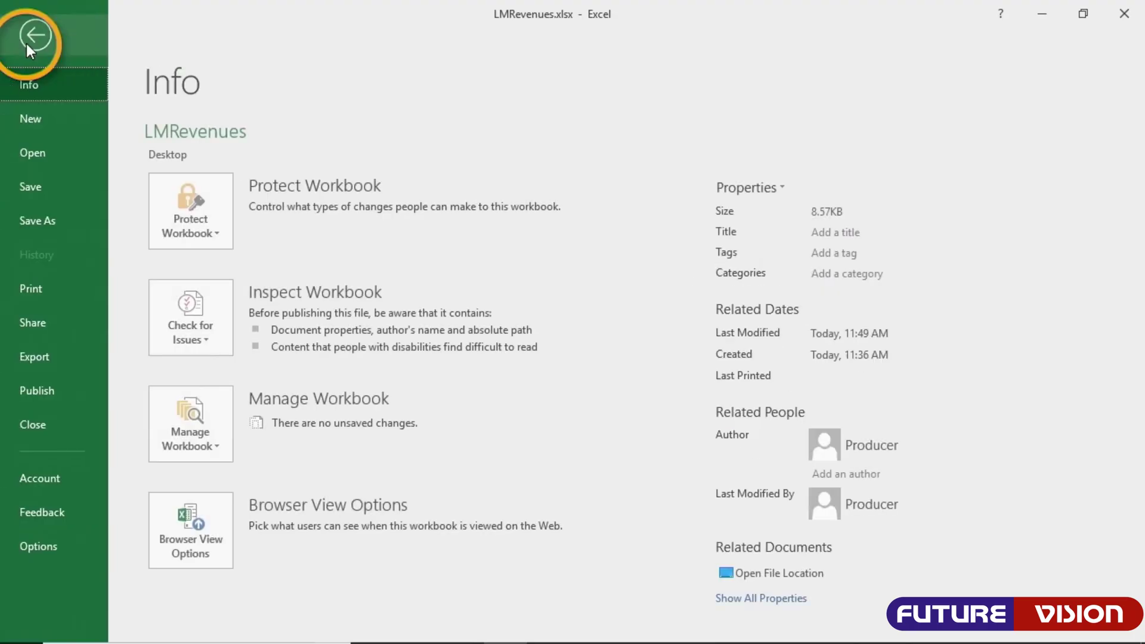
click(31, 155)
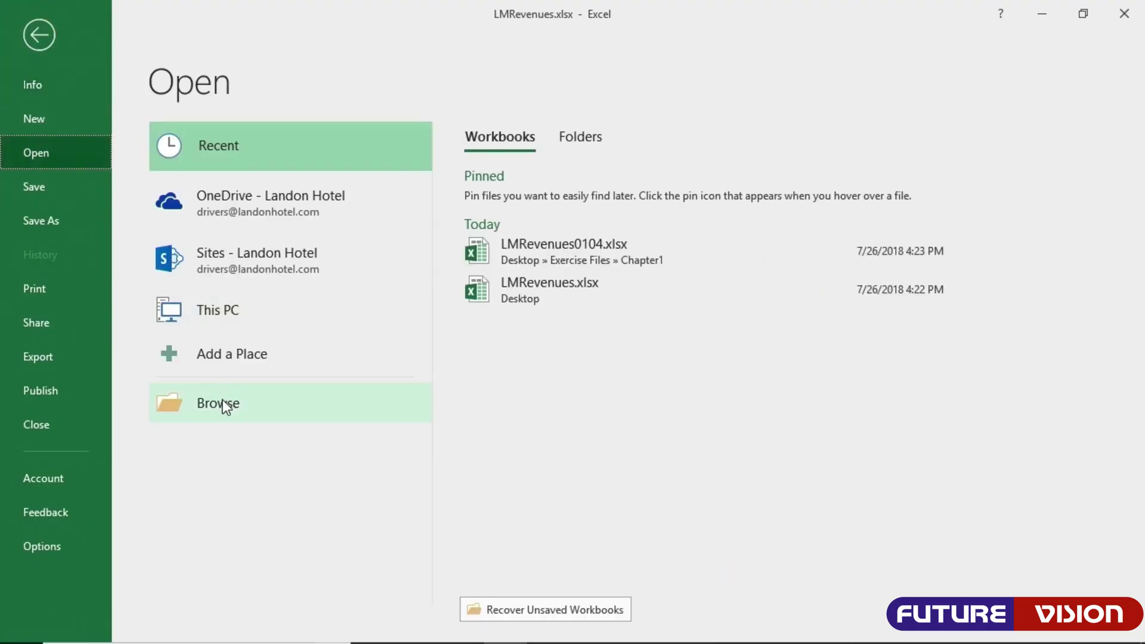
click(223, 401)
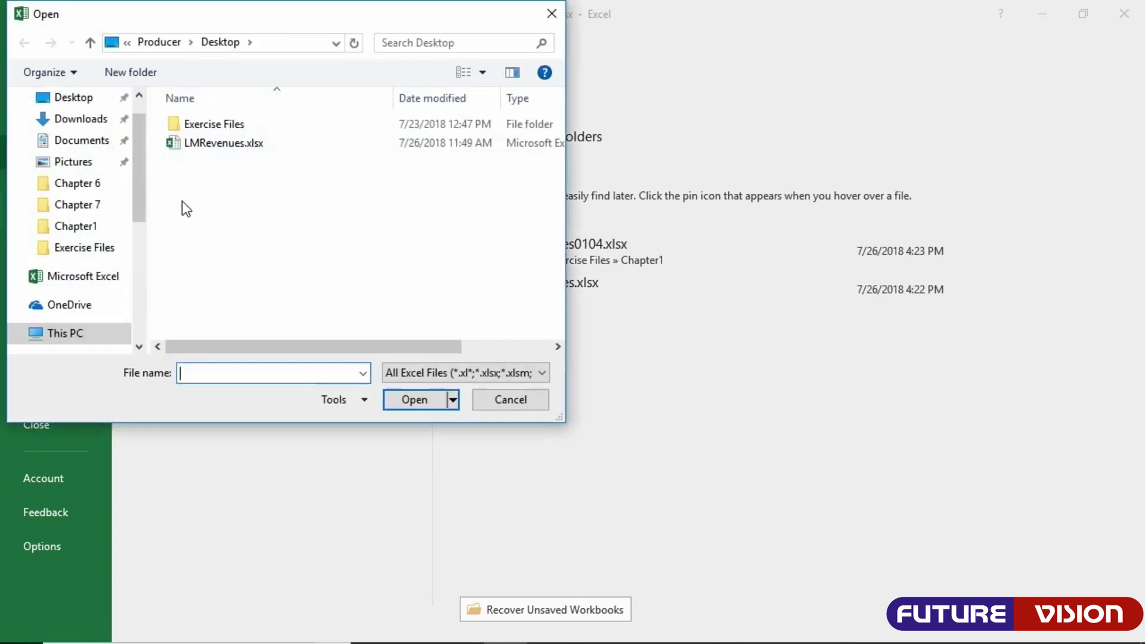
double_click(191, 120)
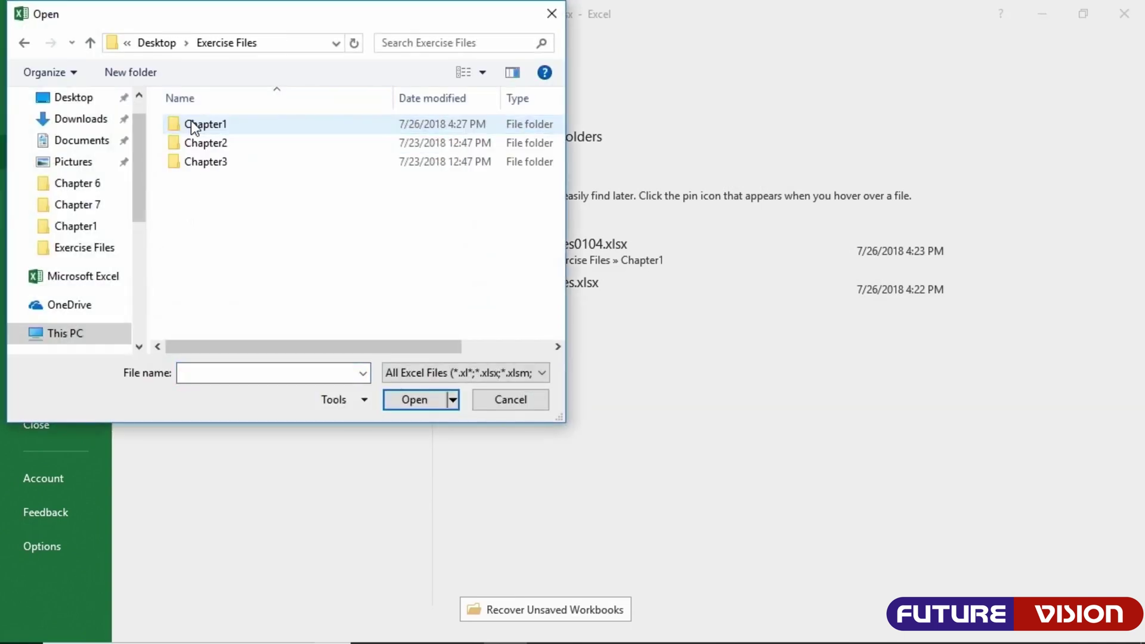
double_click(190, 123)
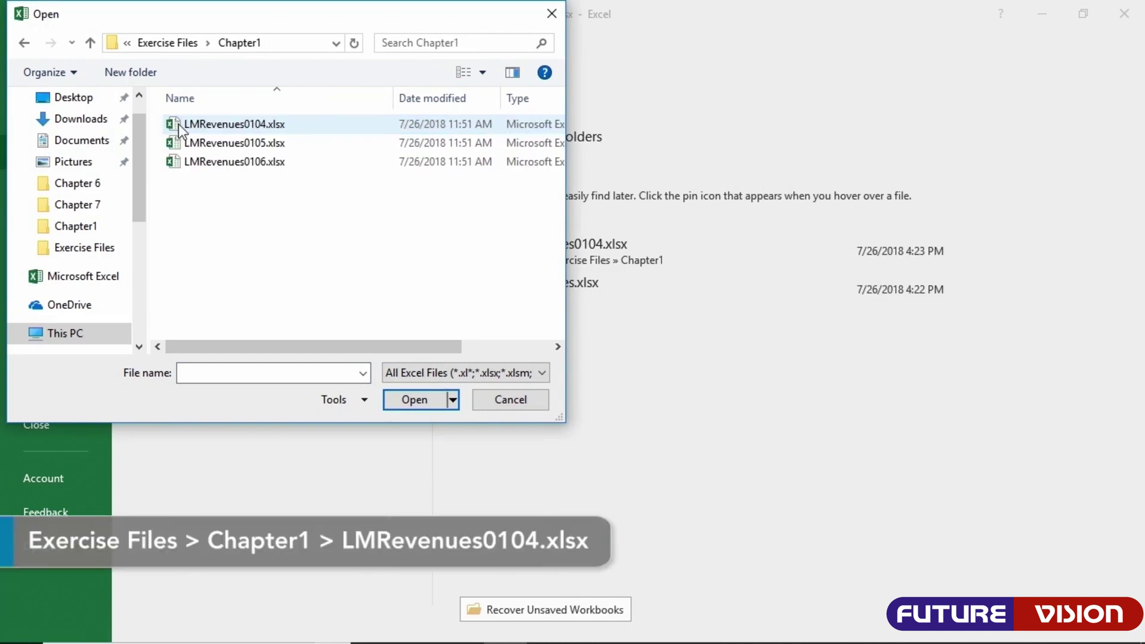
click(237, 126)
click(414, 399)
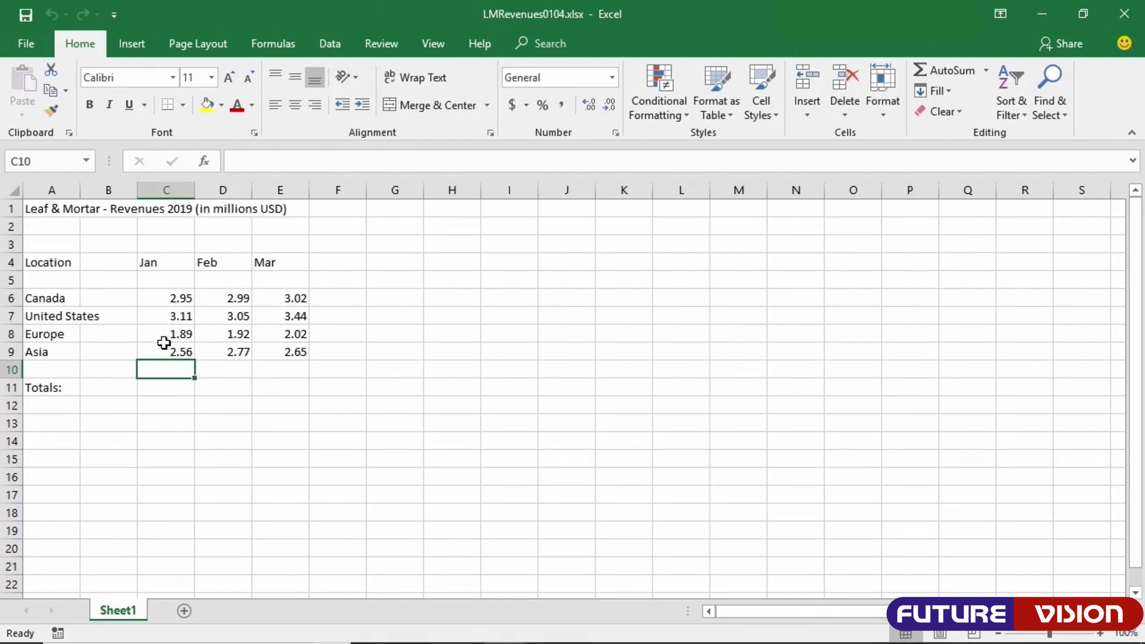
click(161, 385)
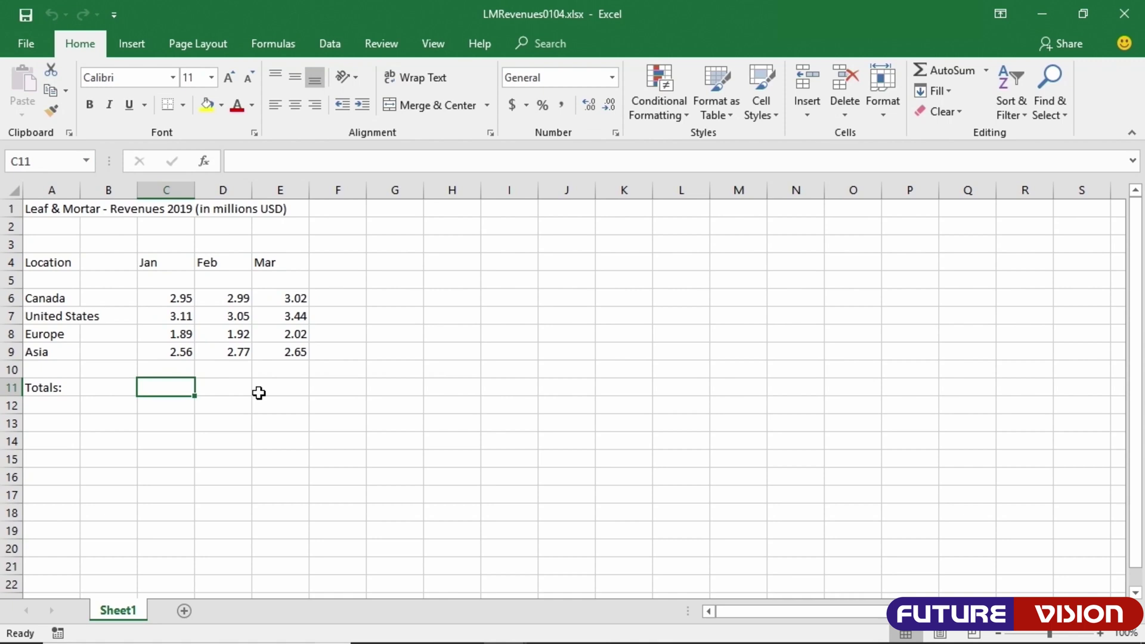
text(=)
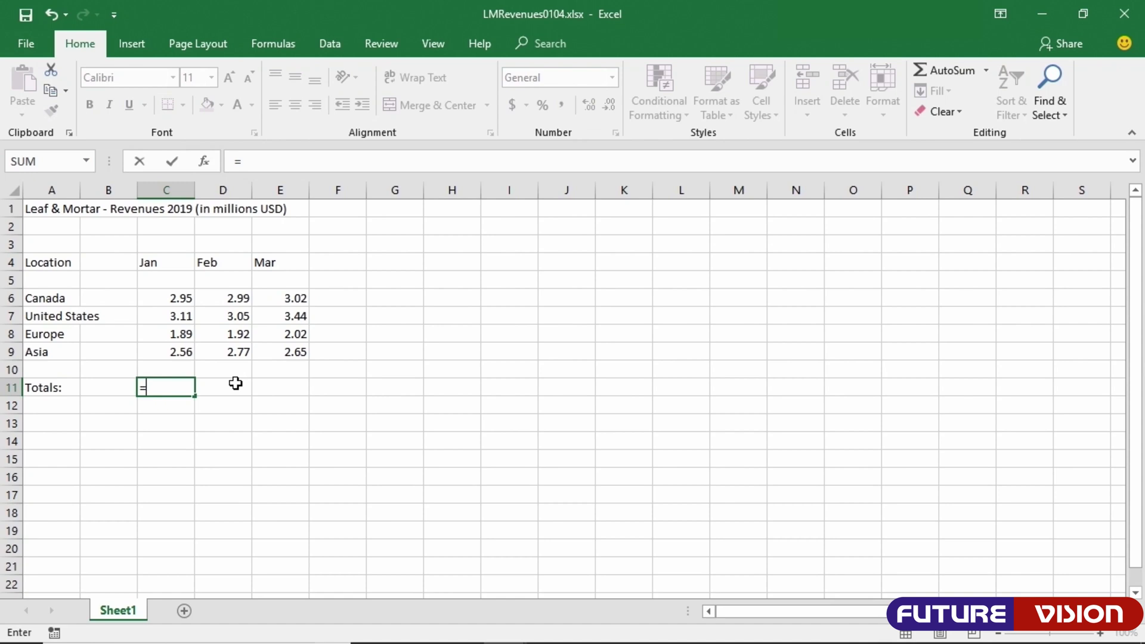
text(2.95+3.11)
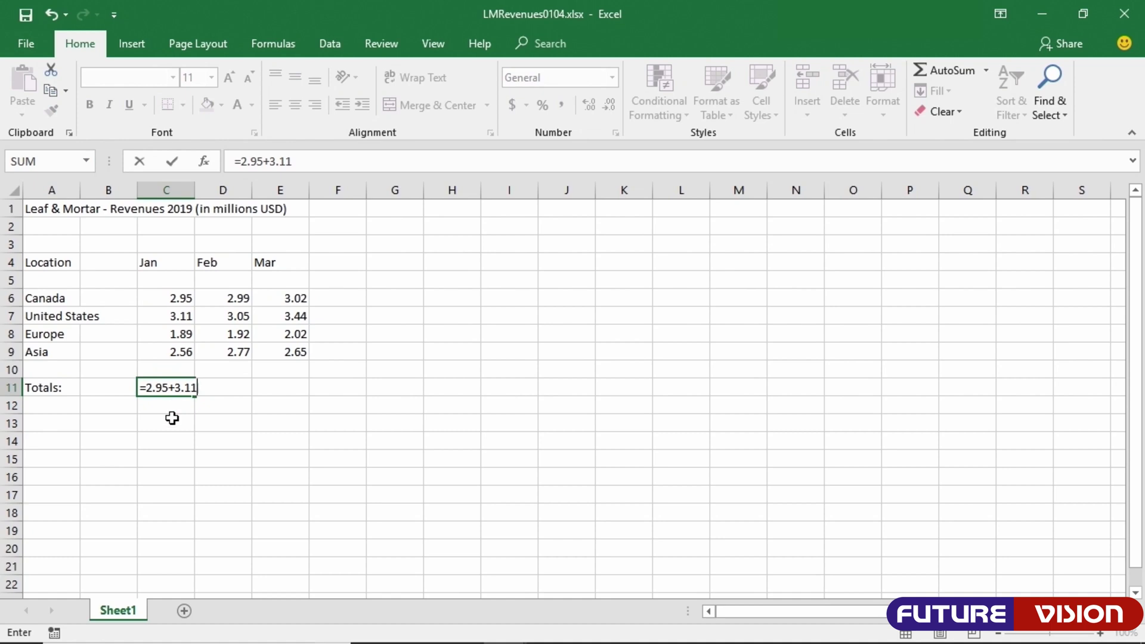
key(BackSpace)
key(BackSpace)
key(BackSpace)
key(BackSpace)
key(BackSpace)
key(BackSpace)
key(BackSpace)
key(BackSpace)
key(BackSpace)
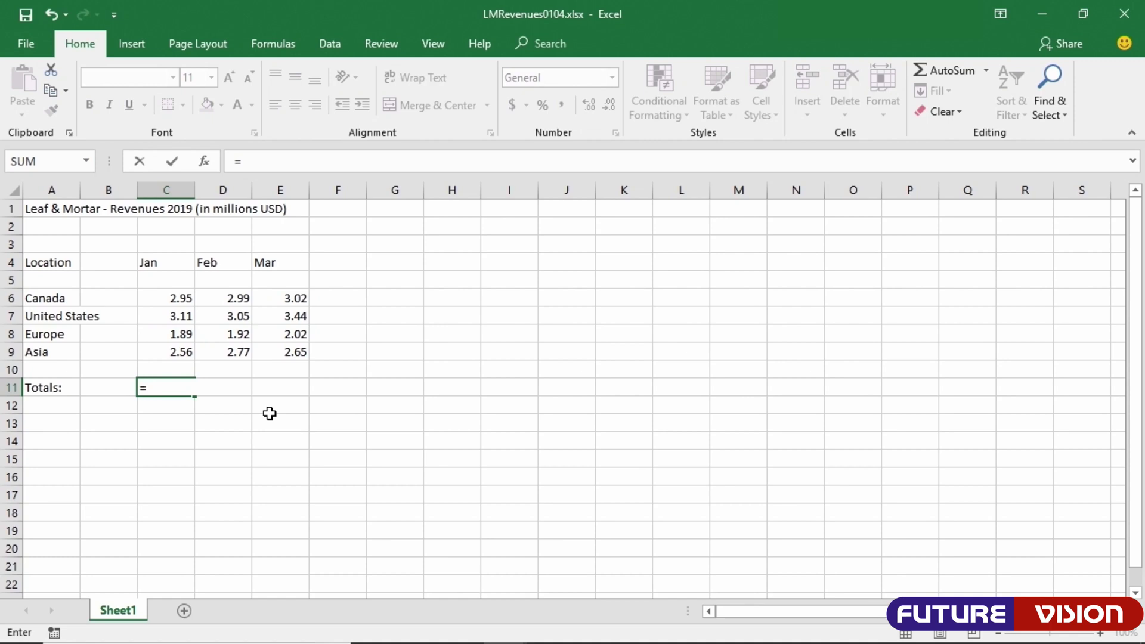
Step: Total the January revenues in cell C11 with the formula =C6+C7+C8+C9
text(c6)
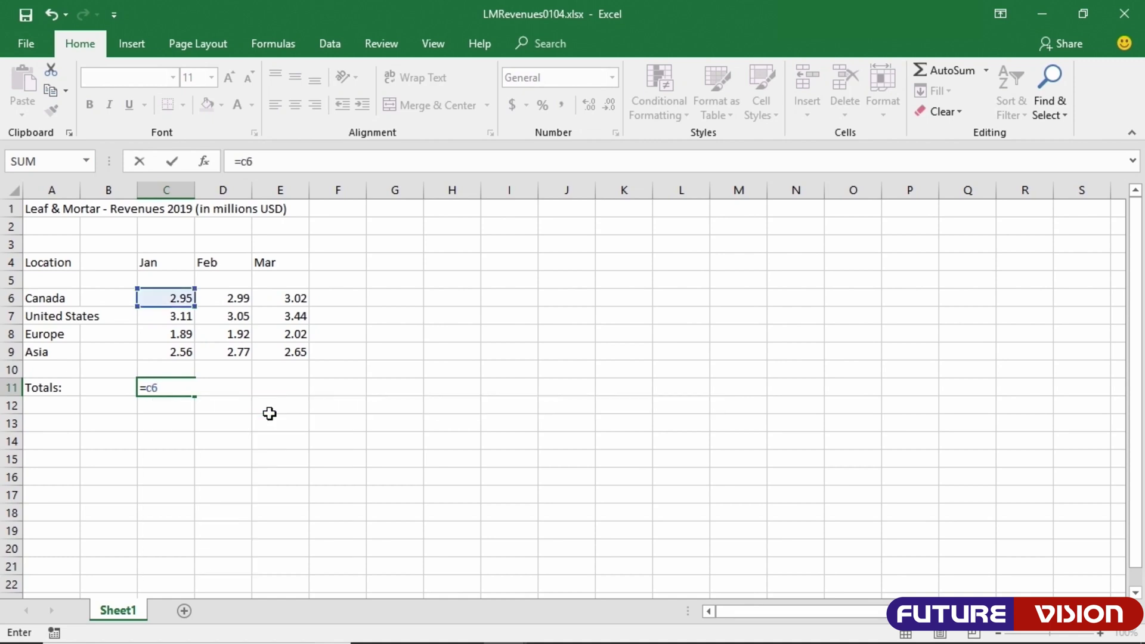
text(+c7)
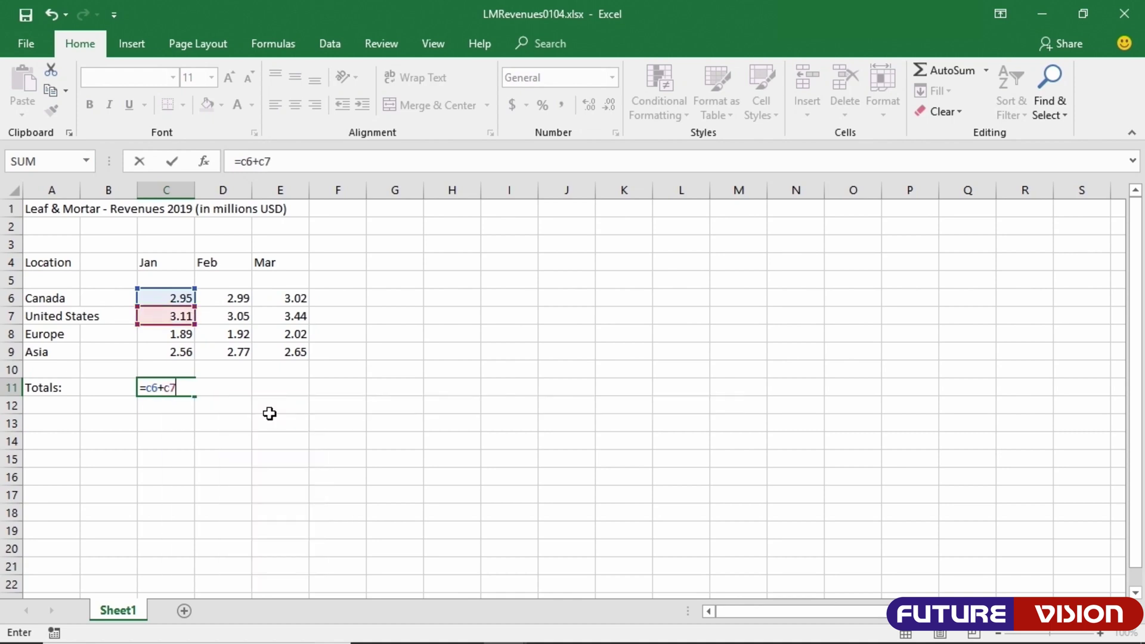
text(+)
text(c8)
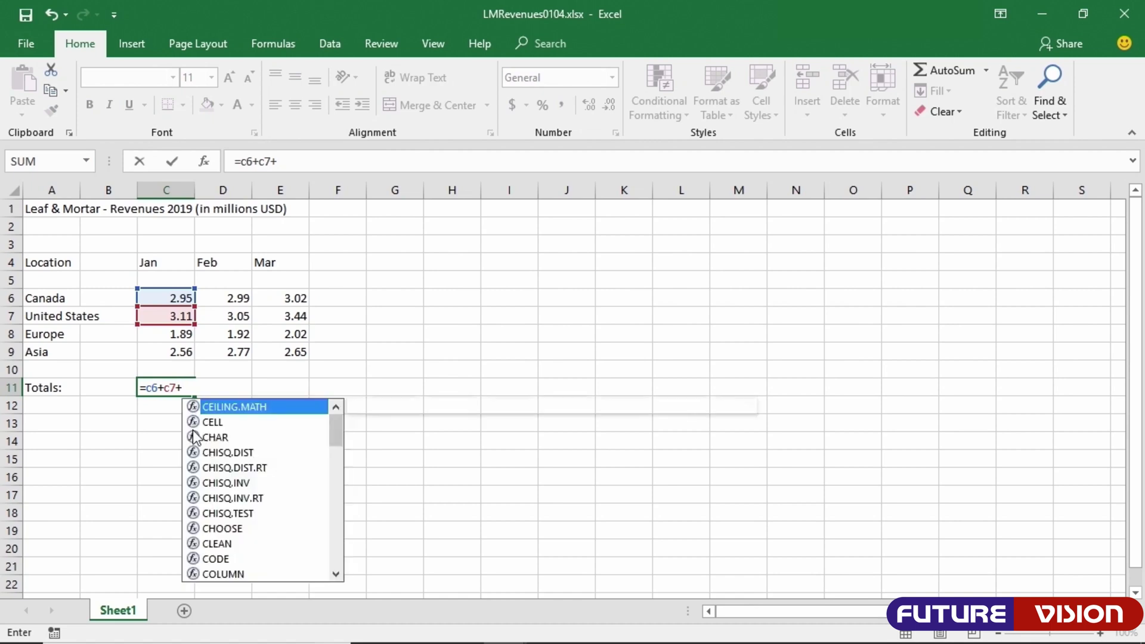
text(+)
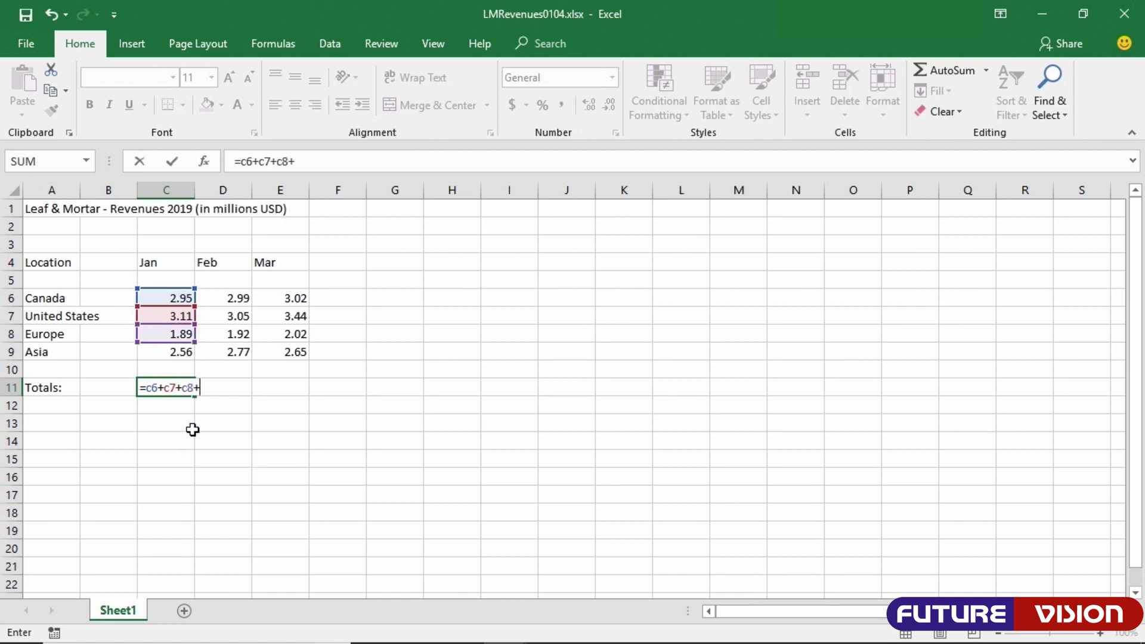
text(c9)
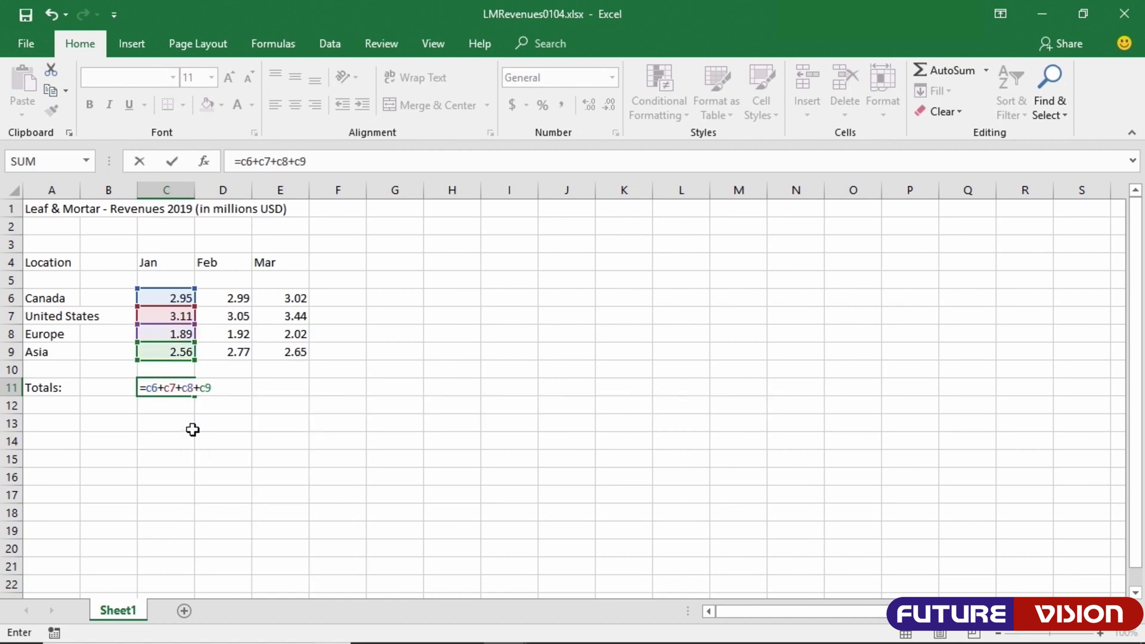
key(Return)
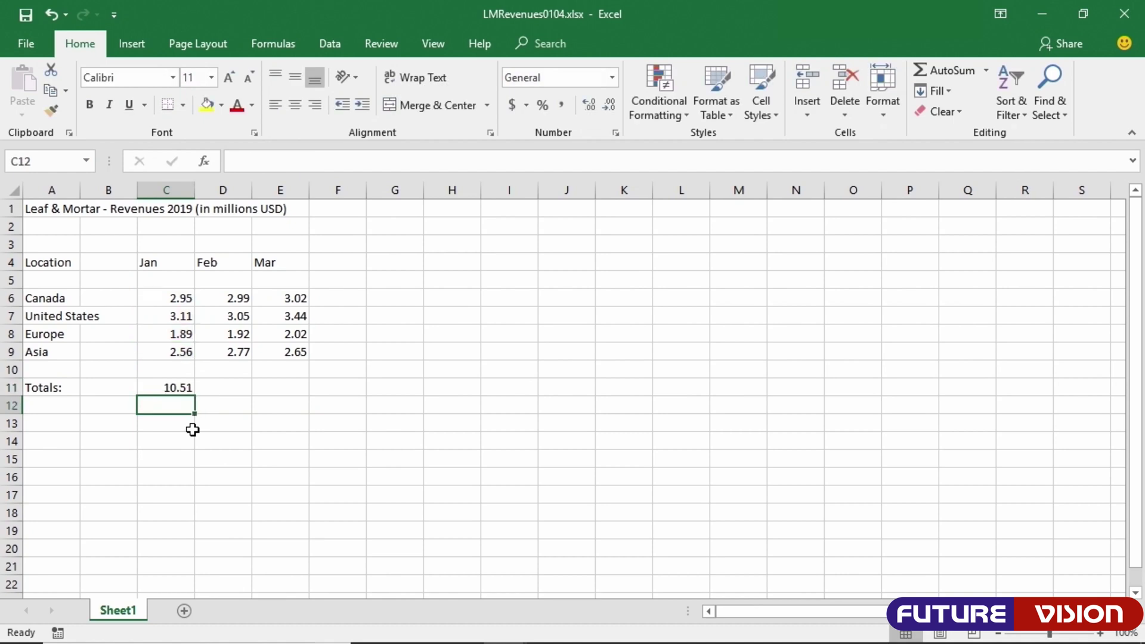
Step: Set Canada's January revenue in cell C6 to 3.95
click(182, 298)
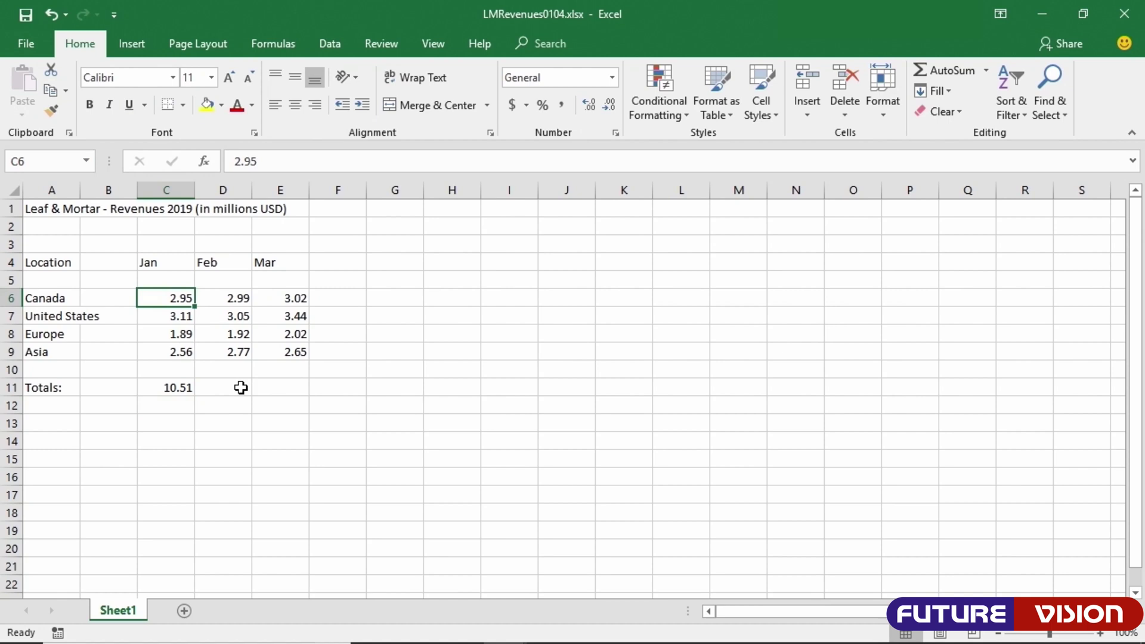
text(3.95)
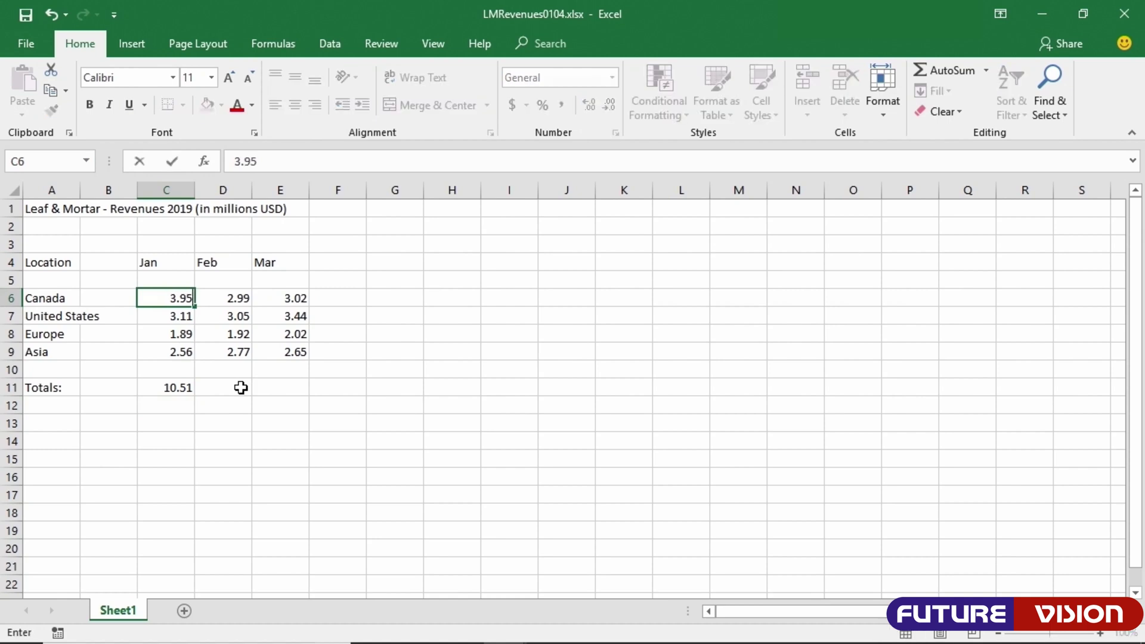
key(Return)
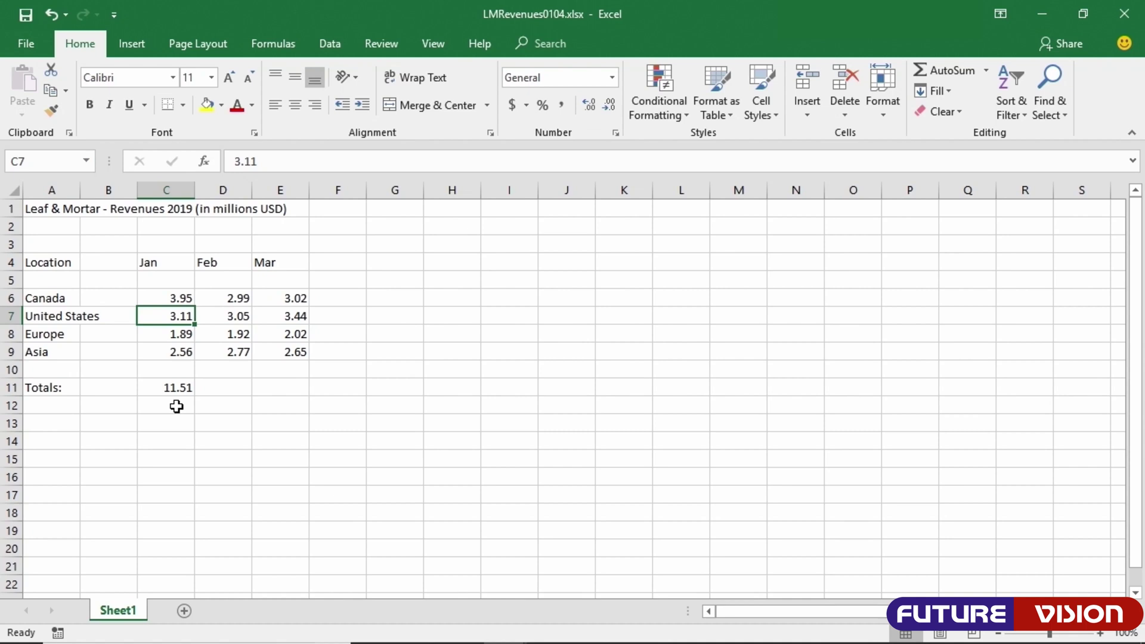
Step: Replace the addition formula for the January total in cell C11 with =SUM(C6:C9)
click(172, 387)
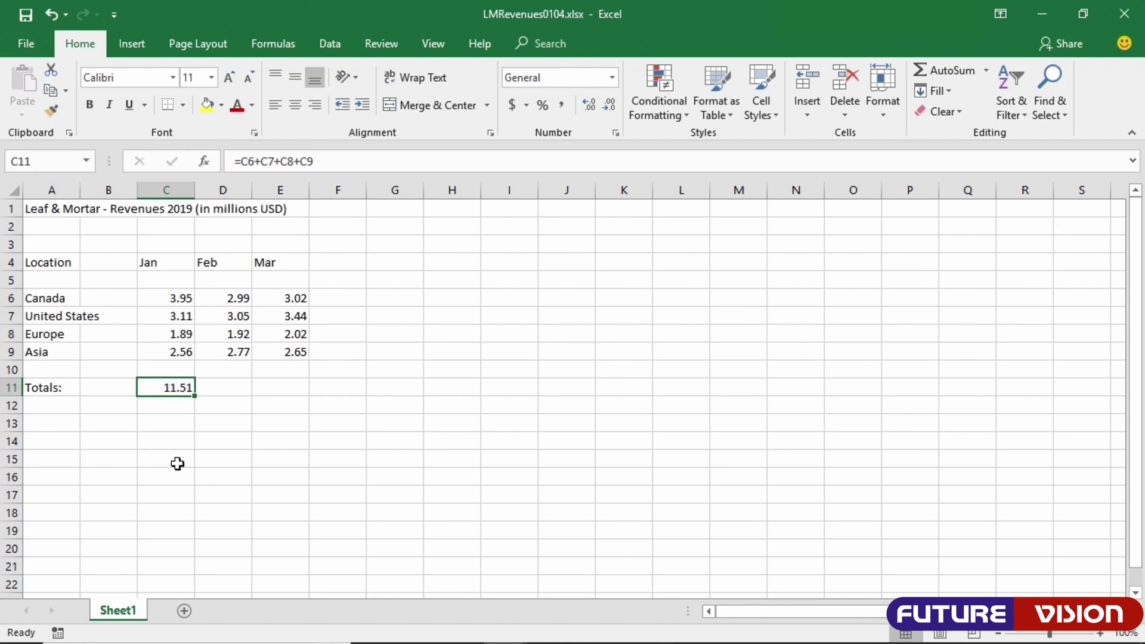
key(Delete)
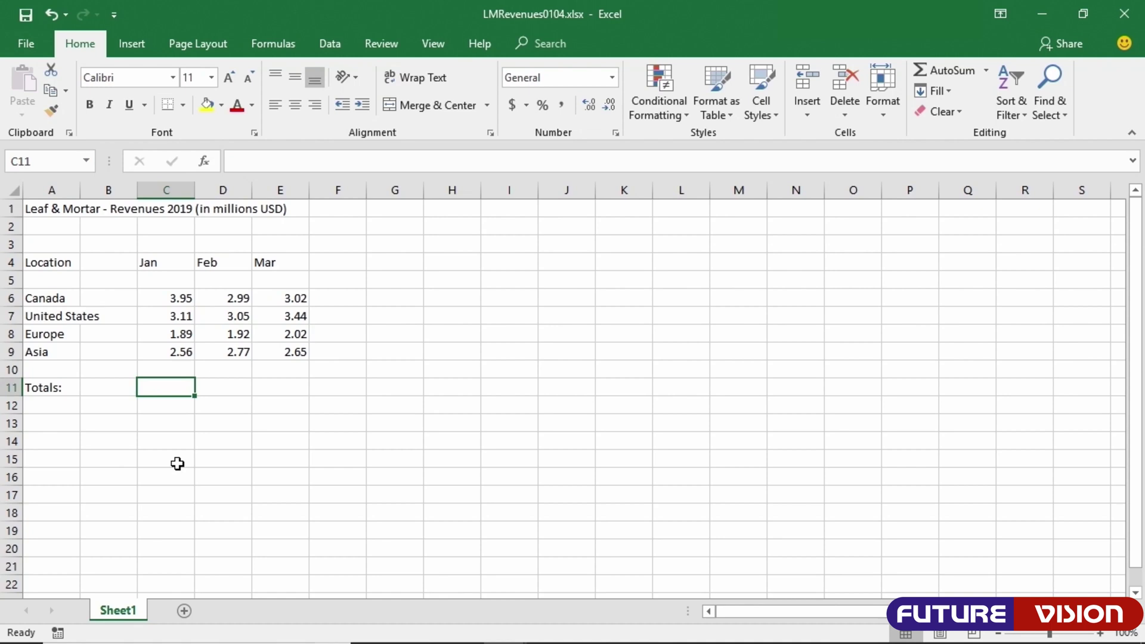
text(=)
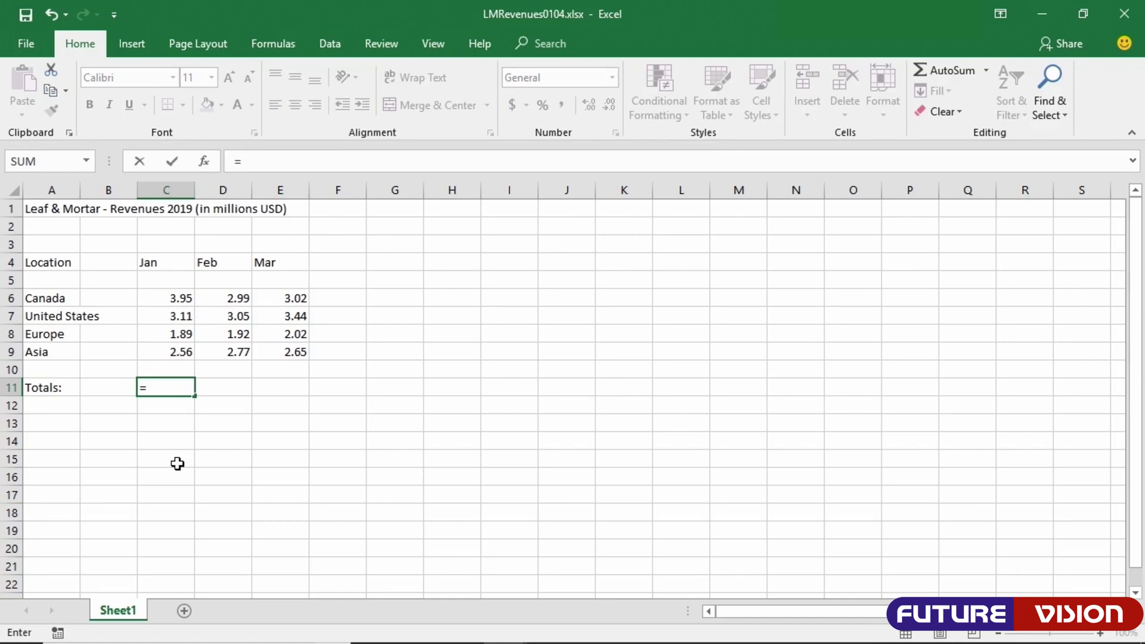
text(sum)
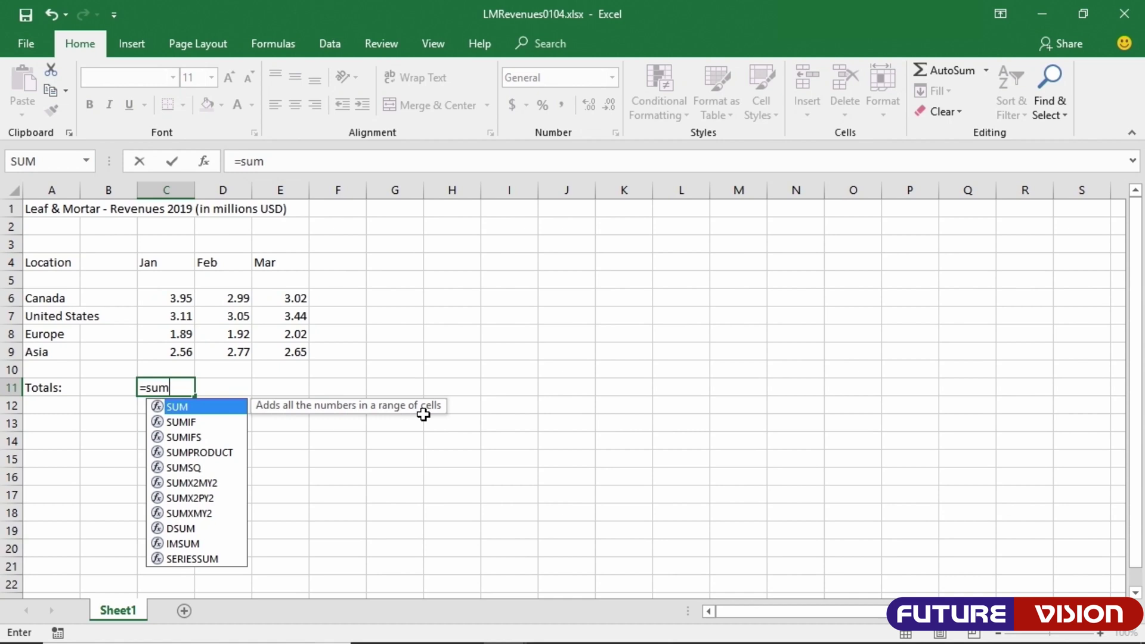
text(()
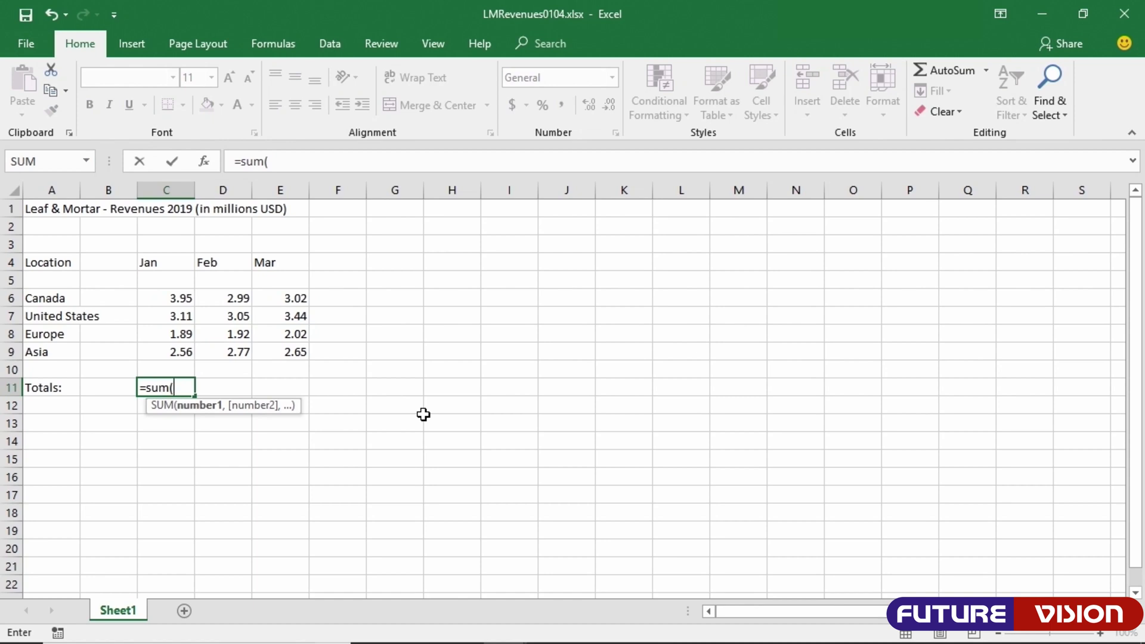
text(c)
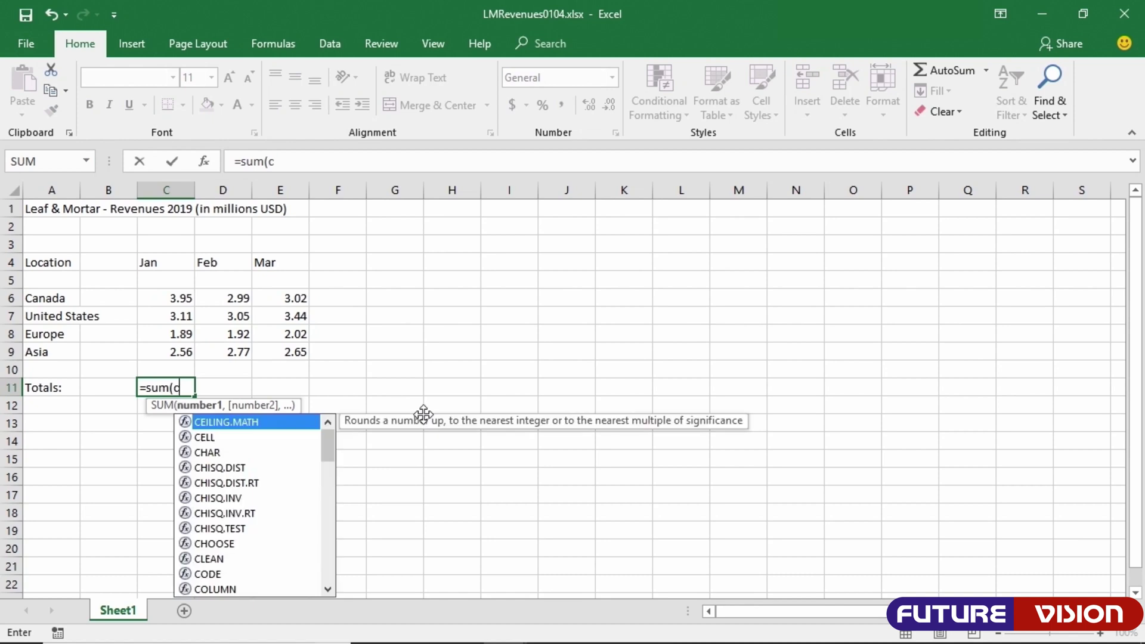
text(6:c9)
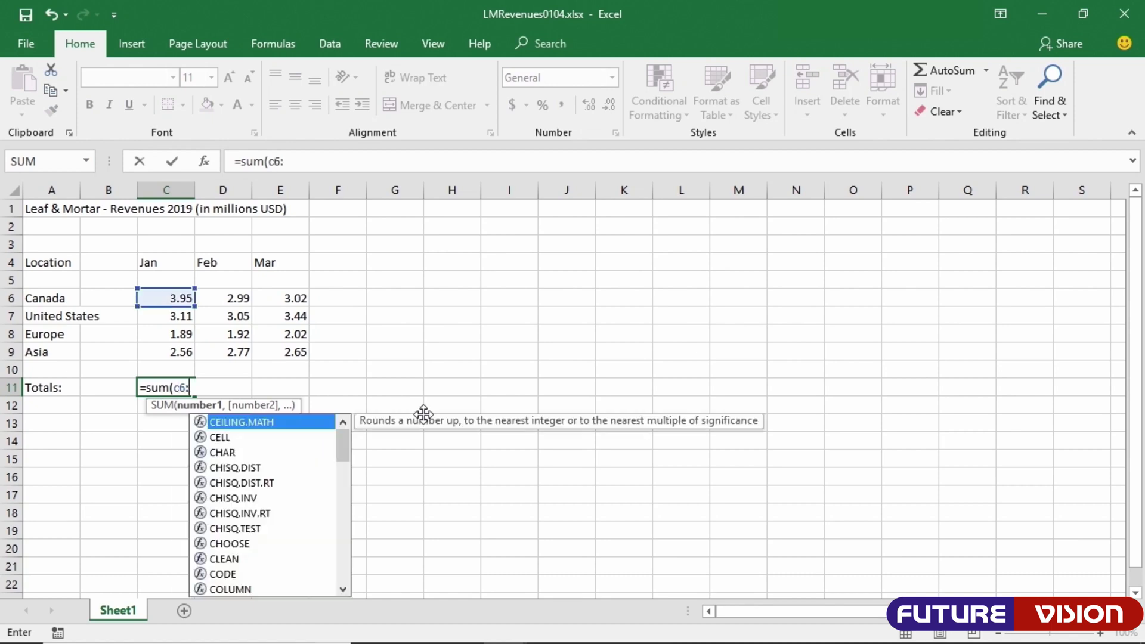
text())
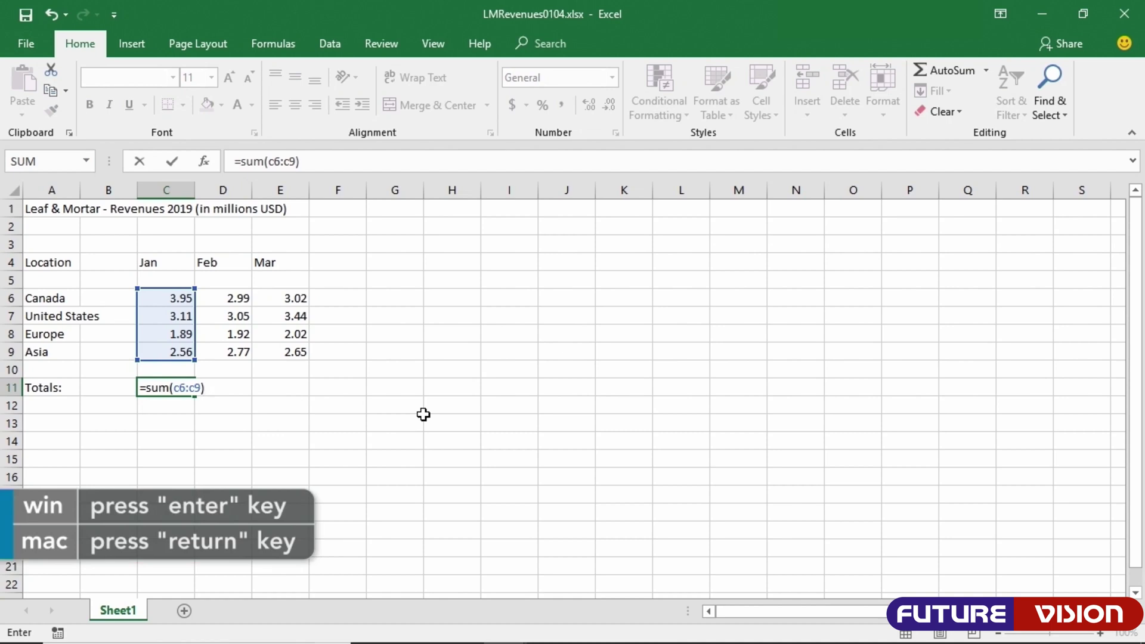
key(Return)
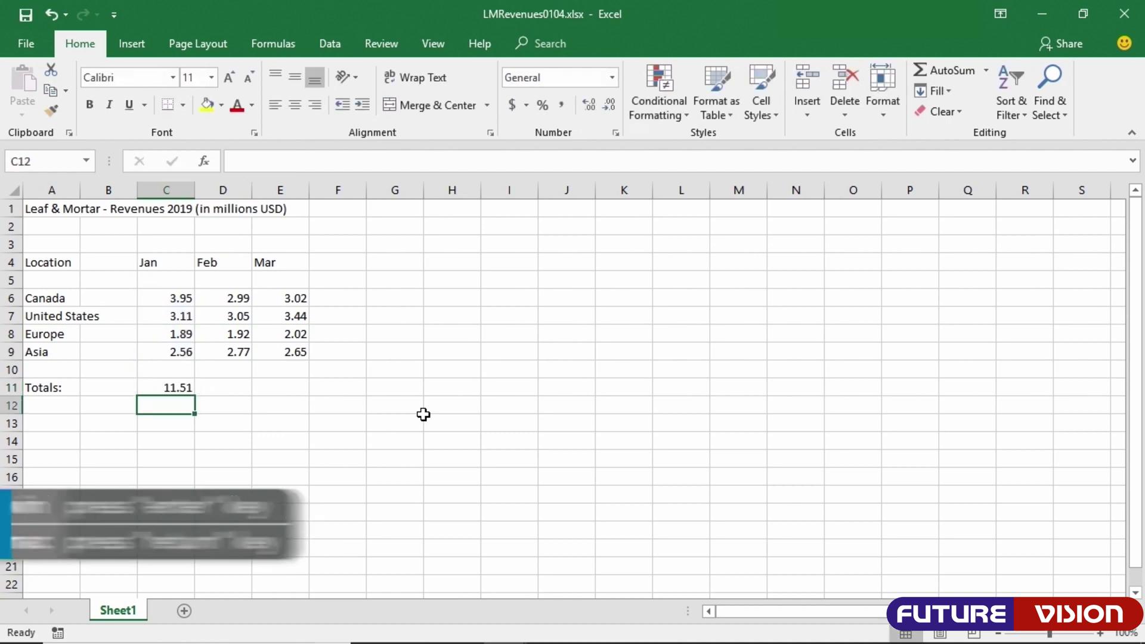
Step: Clear the January total in cell C11 and rebuild it as =SUM(C6:C9), picking the range from the January figures in the sheet
click(184, 390)
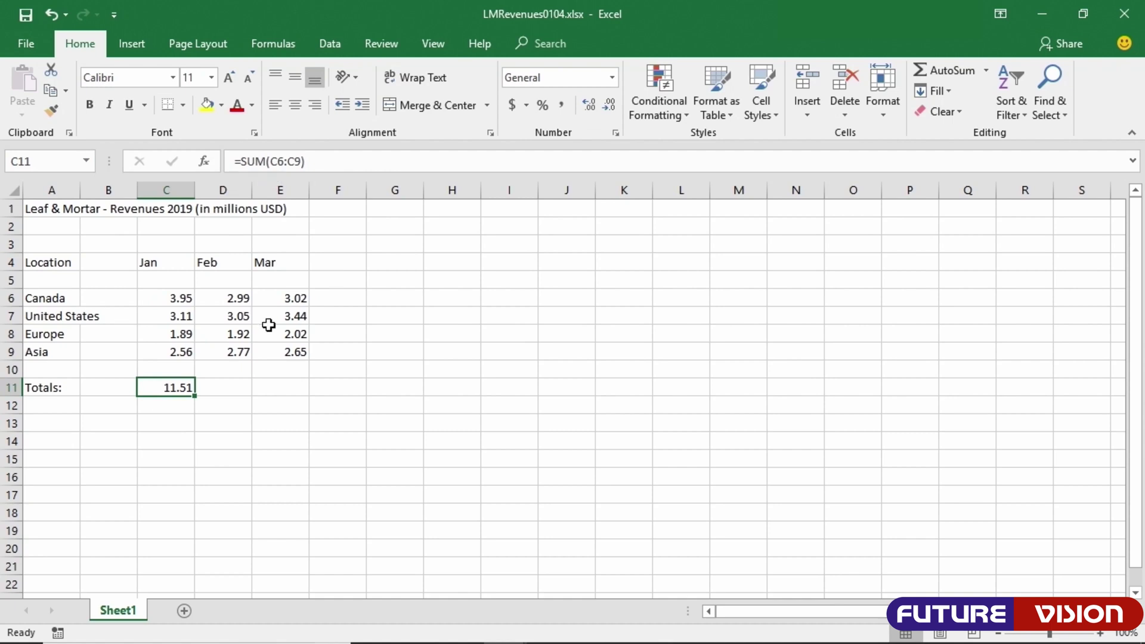
key(Delete)
text(=)
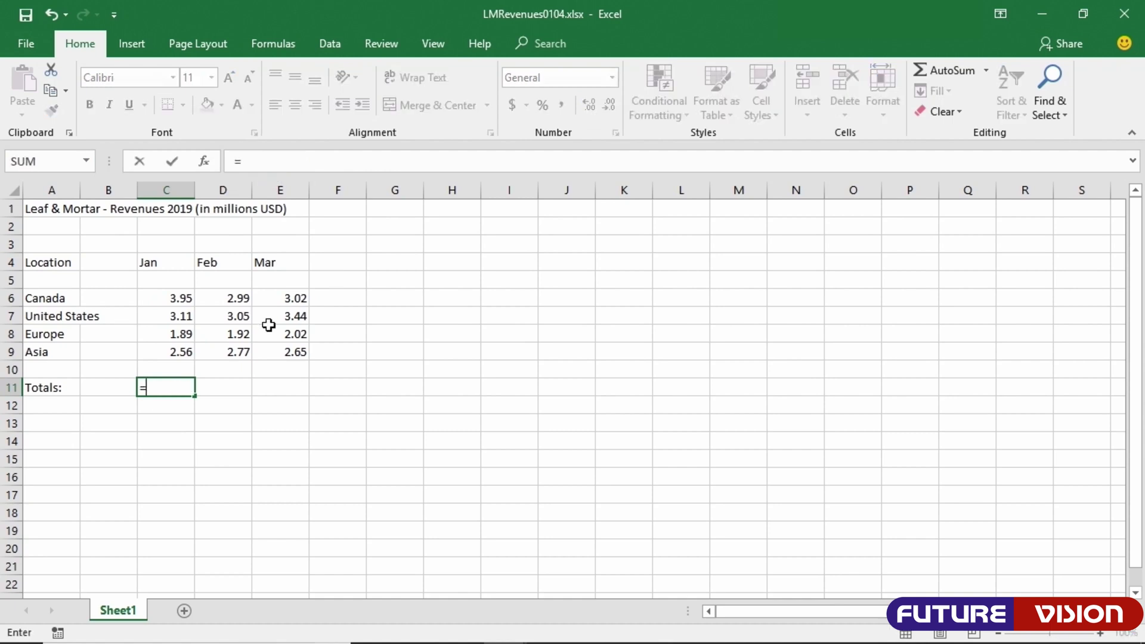
text(sum()
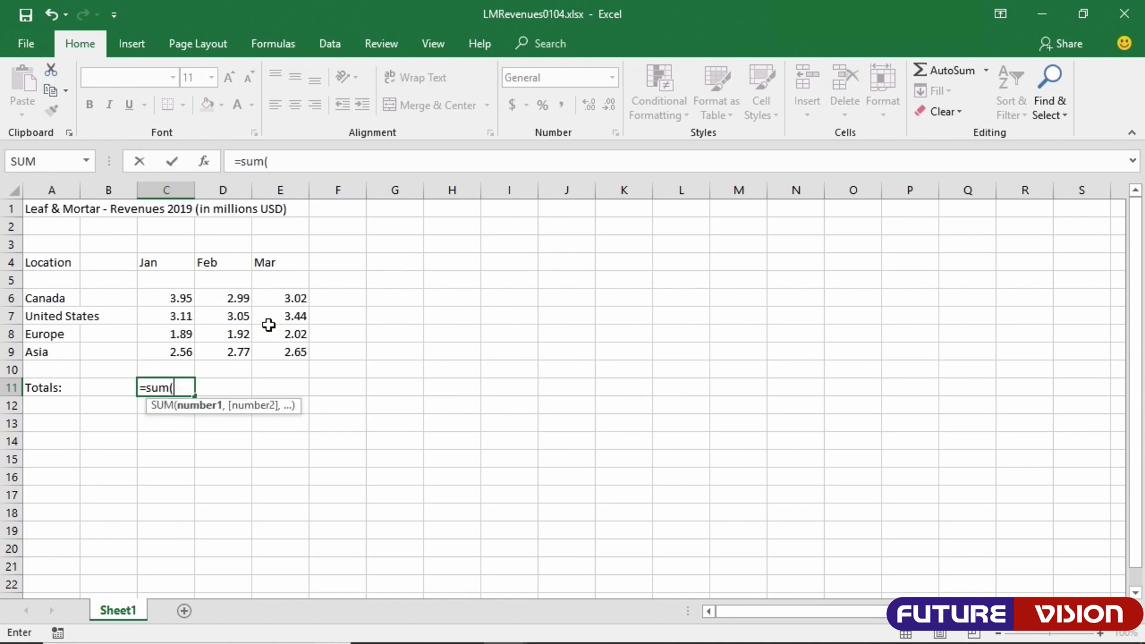
click(181, 300)
drag(181, 299, 181, 350)
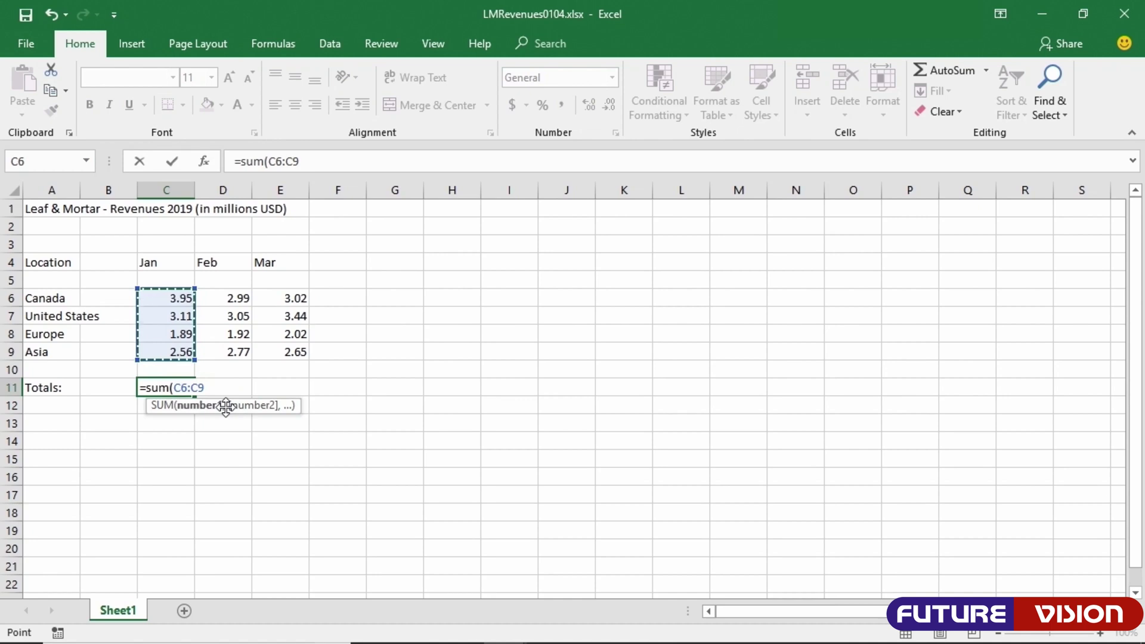
text())
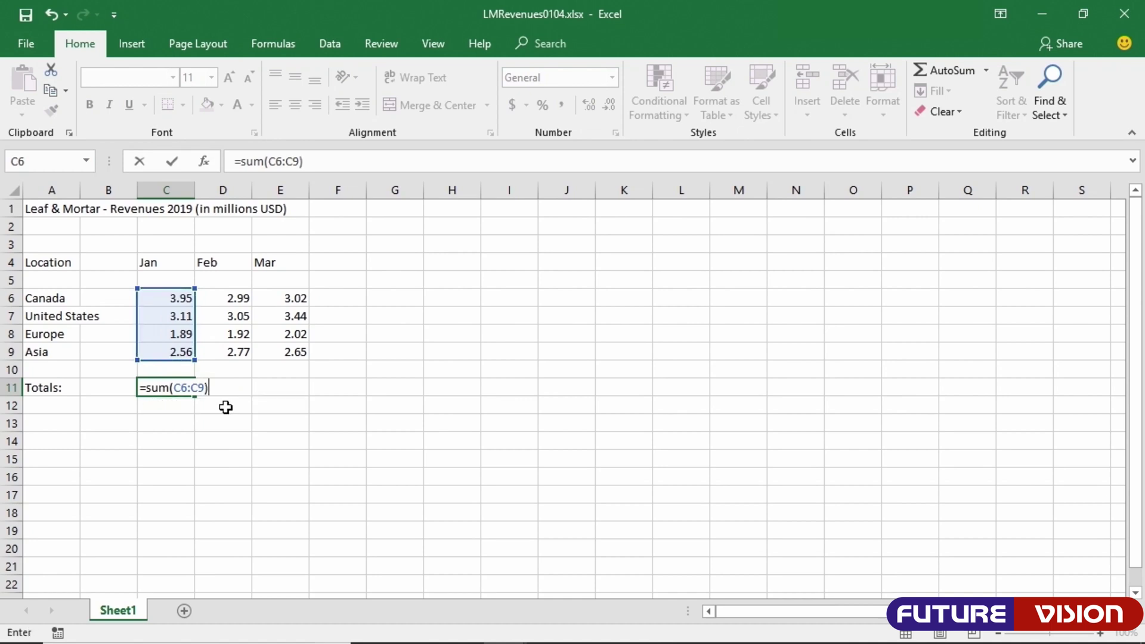
key(Return)
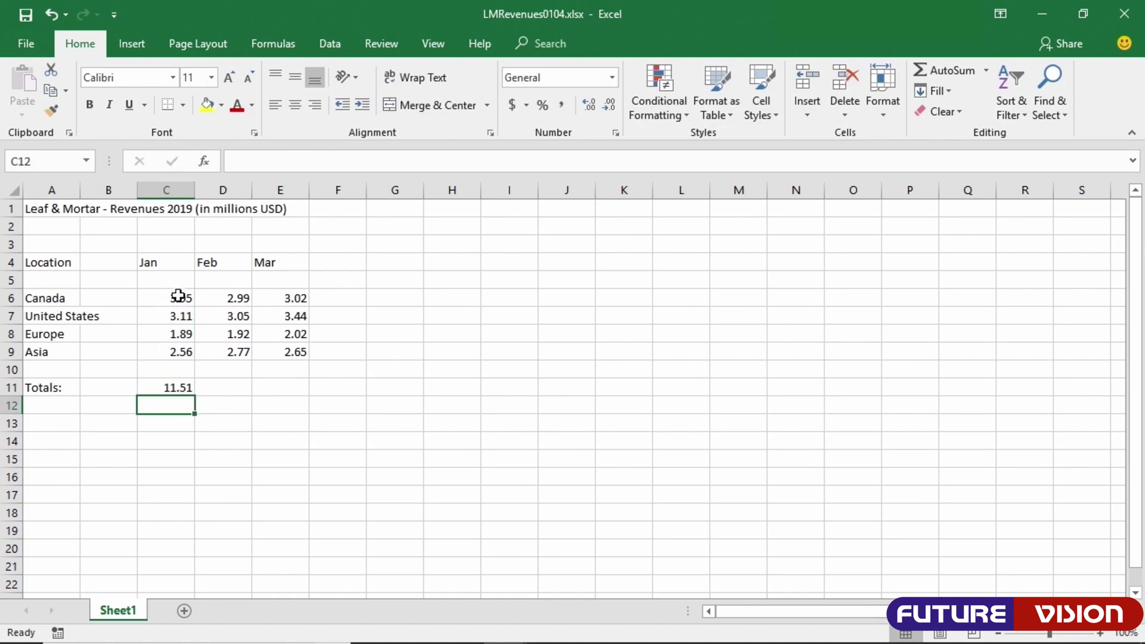
click(170, 391)
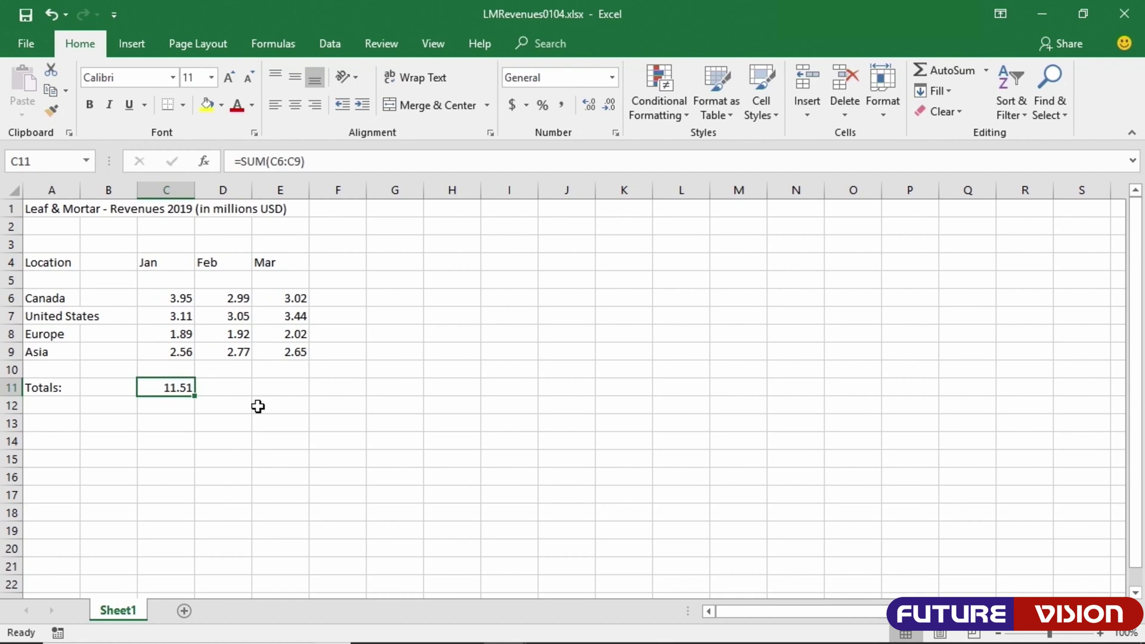
Step: Clear the January total in cell C11 and recreate it with AutoSum's Sum function, accepting the suggested range C6:C10
key(Delete)
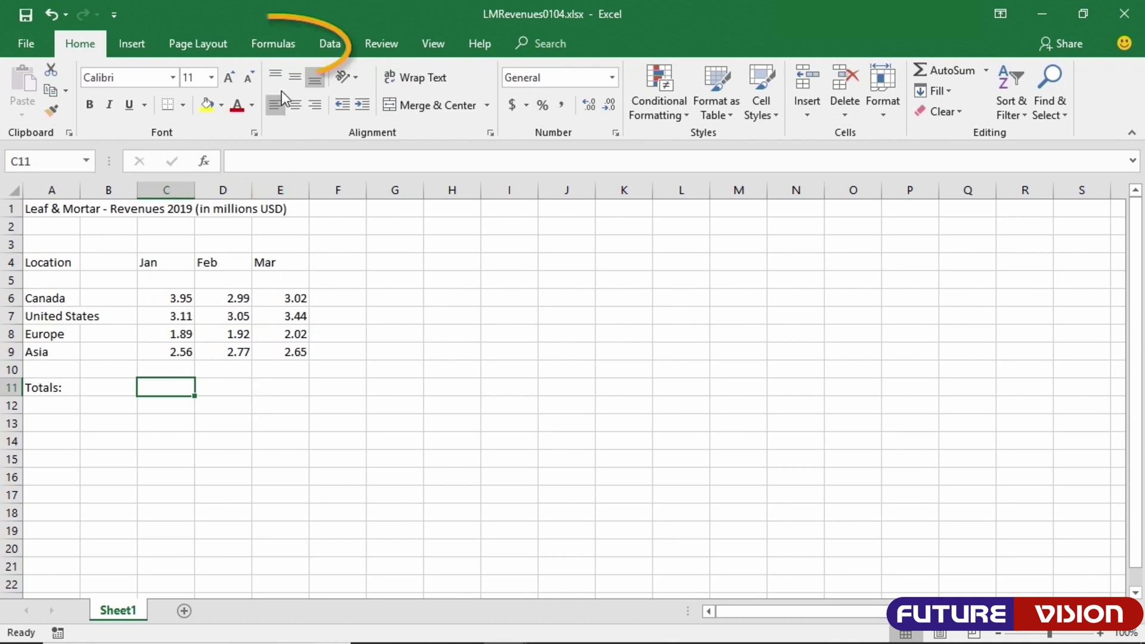
click(281, 50)
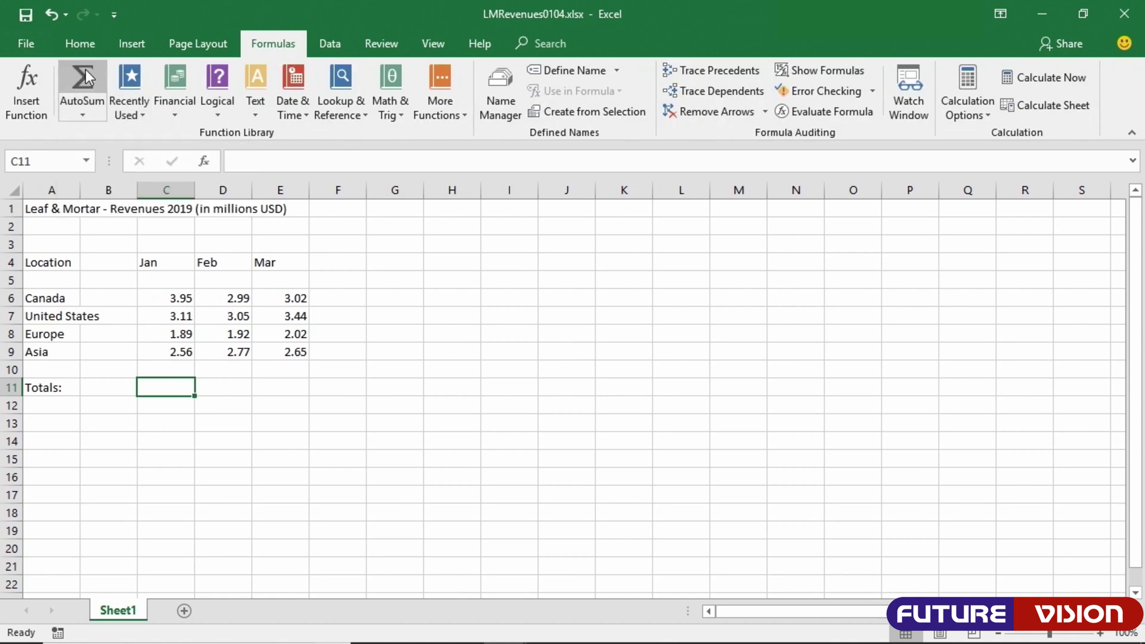
click(90, 116)
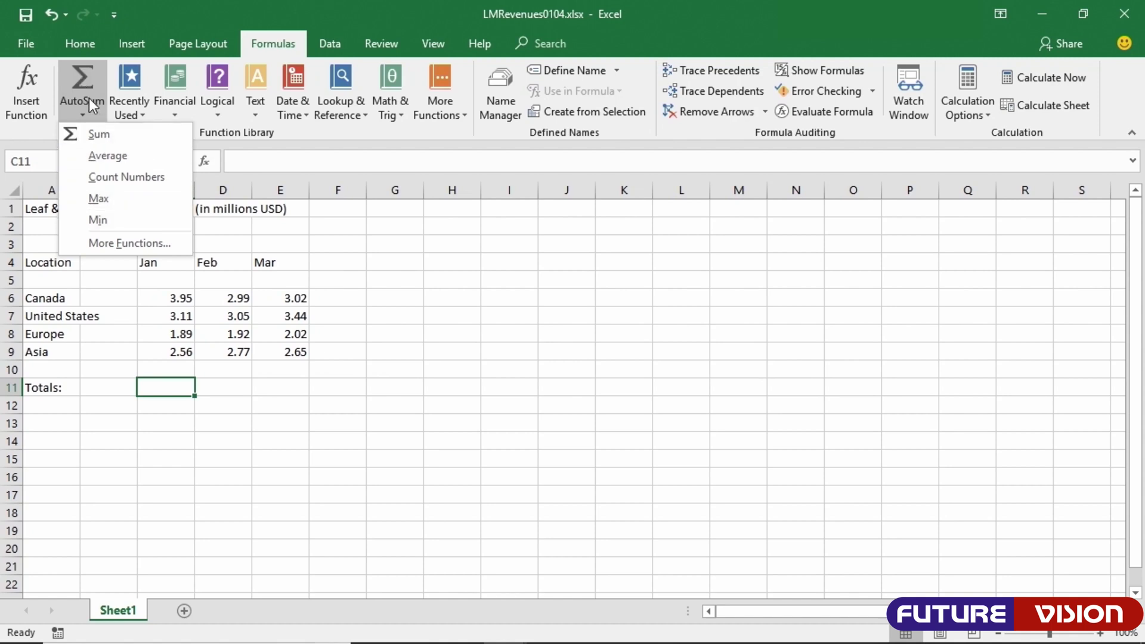
click(94, 134)
key(Return)
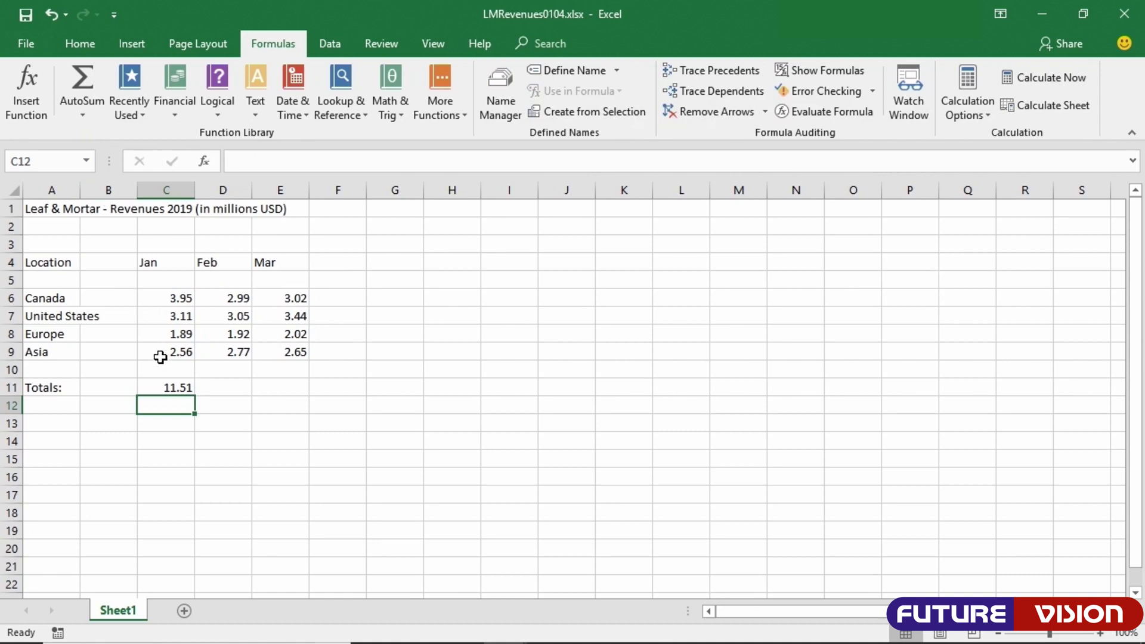
Step: Correct the range in the January total formula in cell C11 so that it reads =SUM(C6:C9)
click(164, 385)
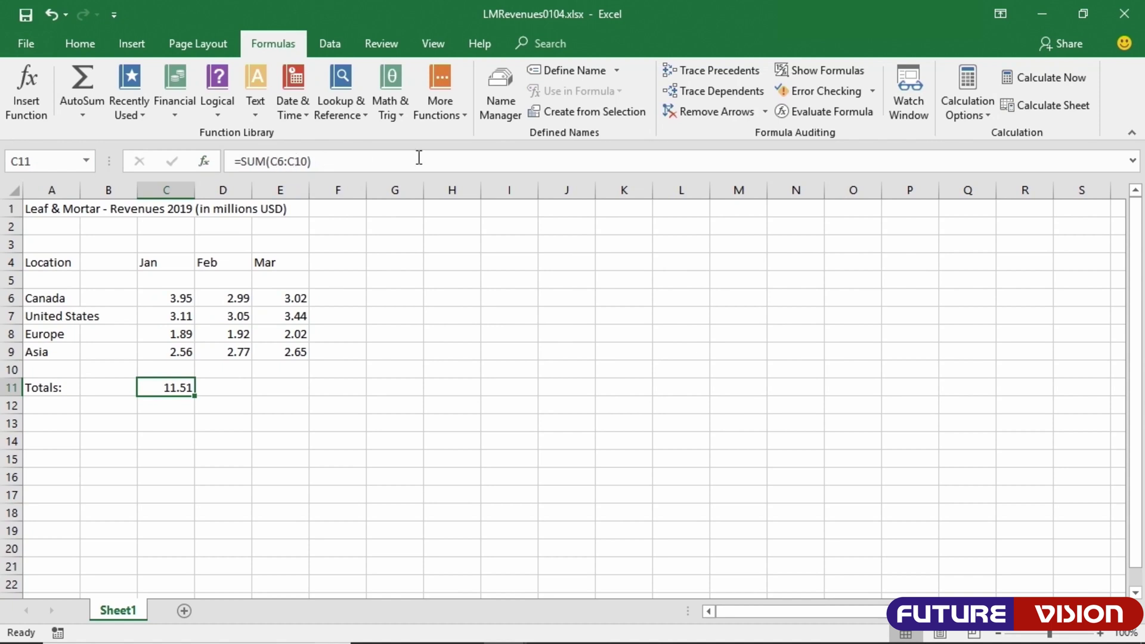
click(307, 161)
key(BackSpace)
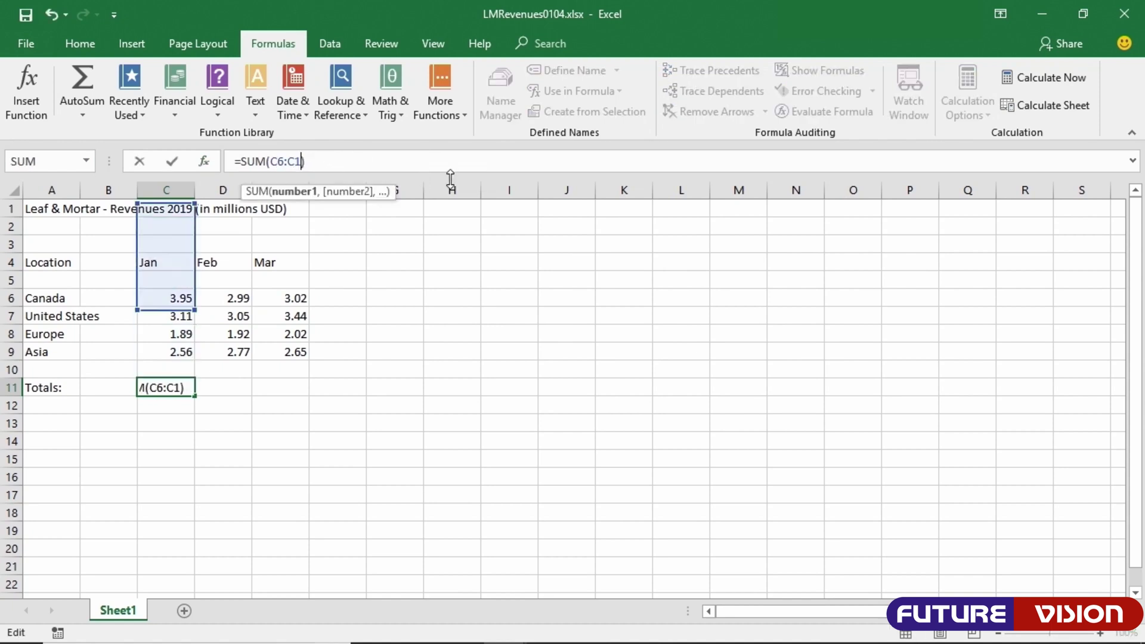
key(BackSpace)
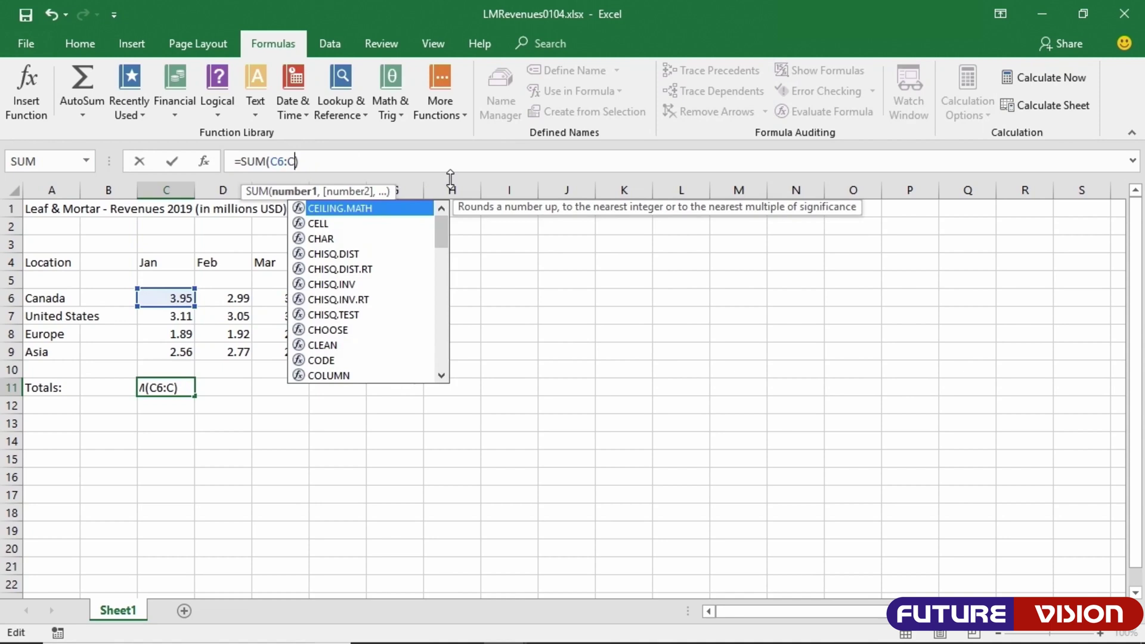
text(9)
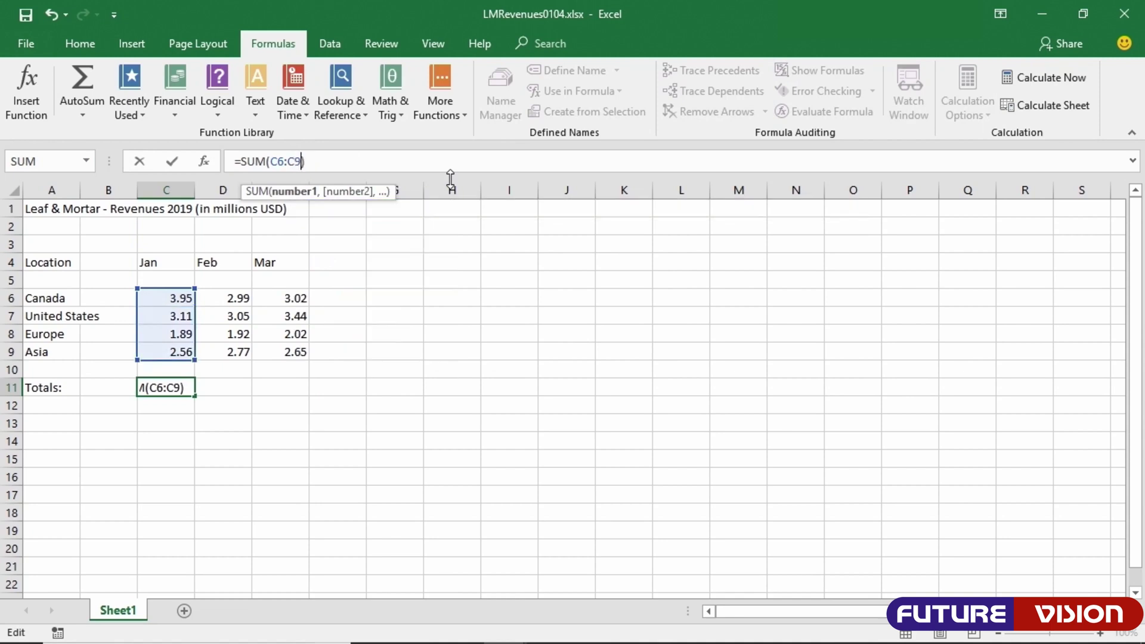
key(Return)
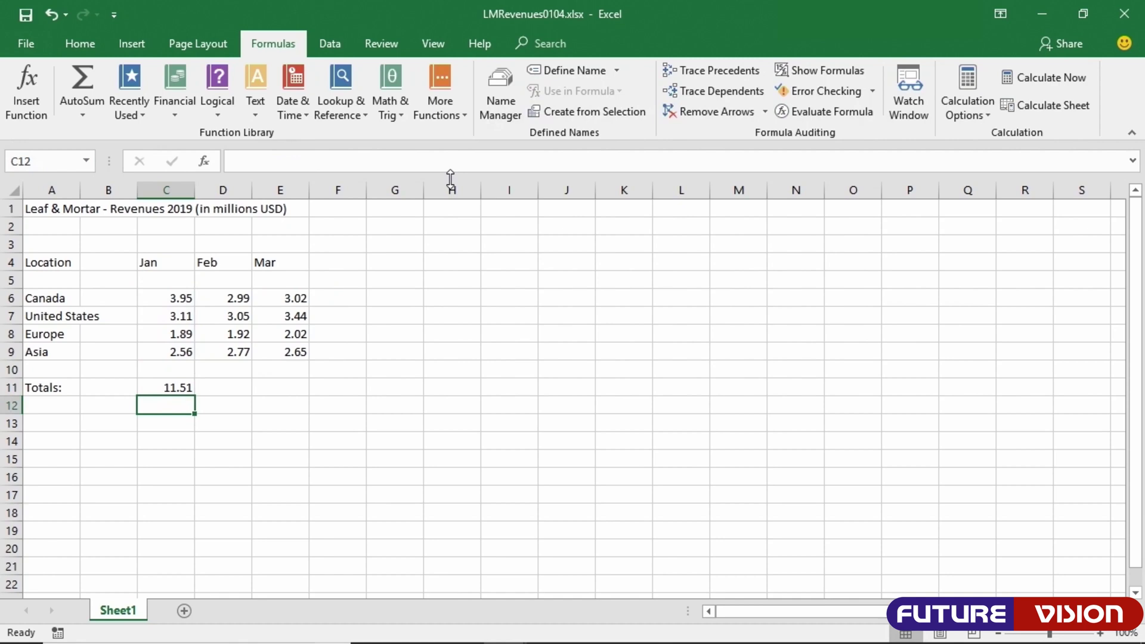